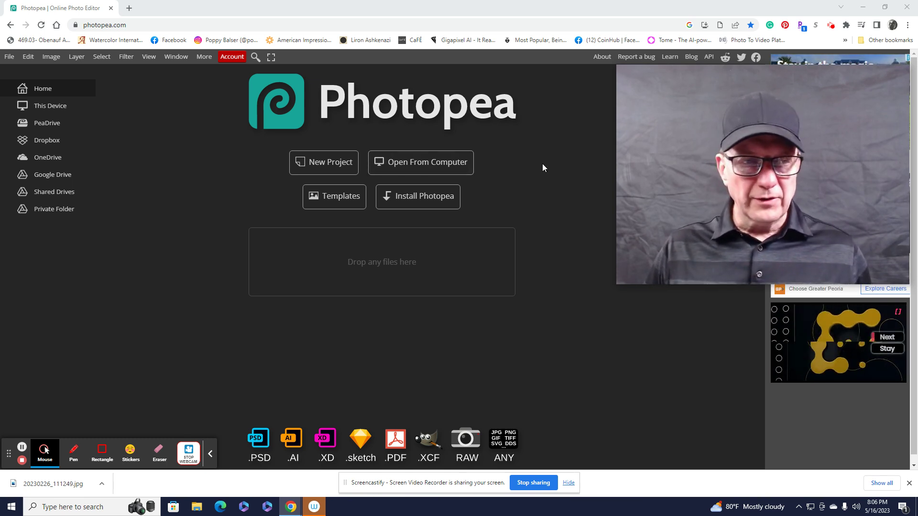
# Open 20230226_111249.jpg from the computer as a new Photopea document.
pyautogui.click(420, 165)
pyautogui.click(213, 205)
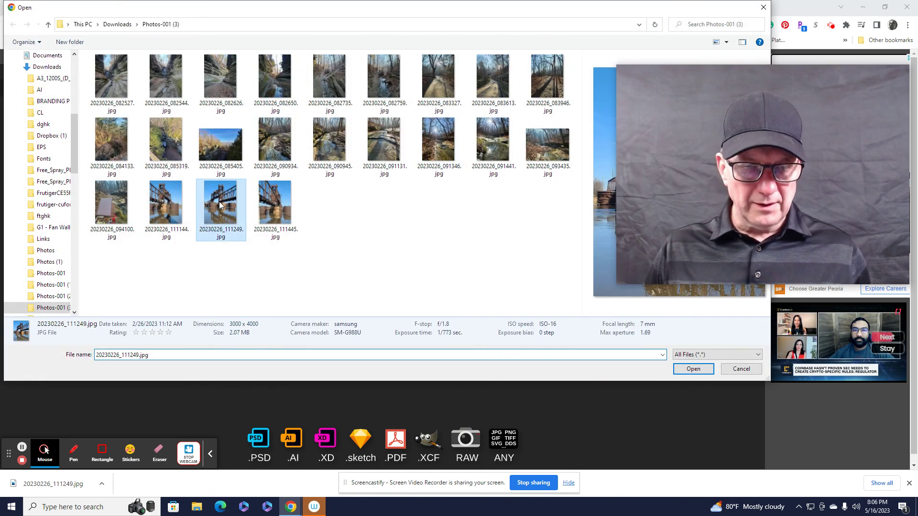
pyautogui.doubleClick(218, 202)
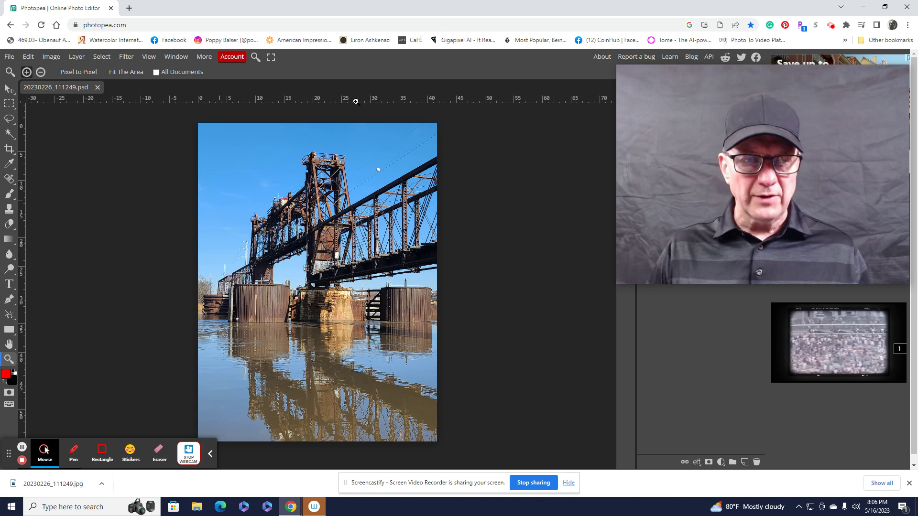
pyautogui.click(149, 58)
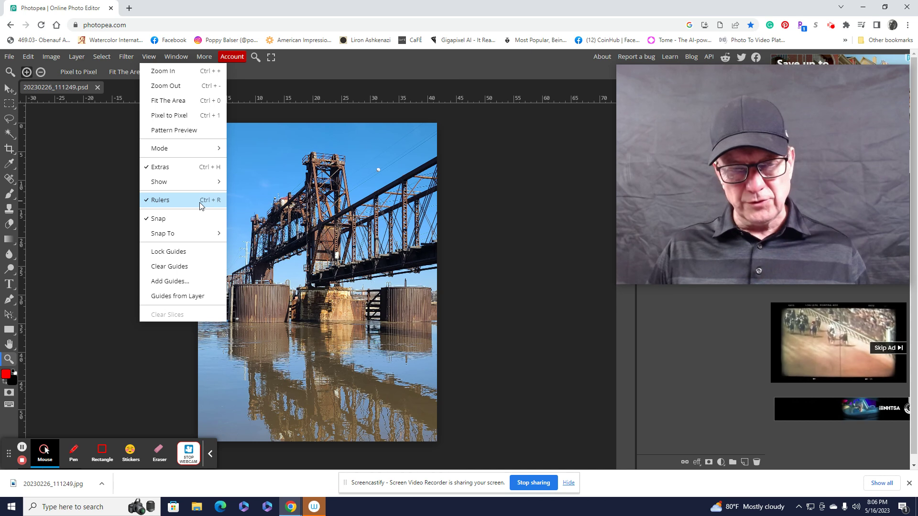
pyautogui.click(171, 201)
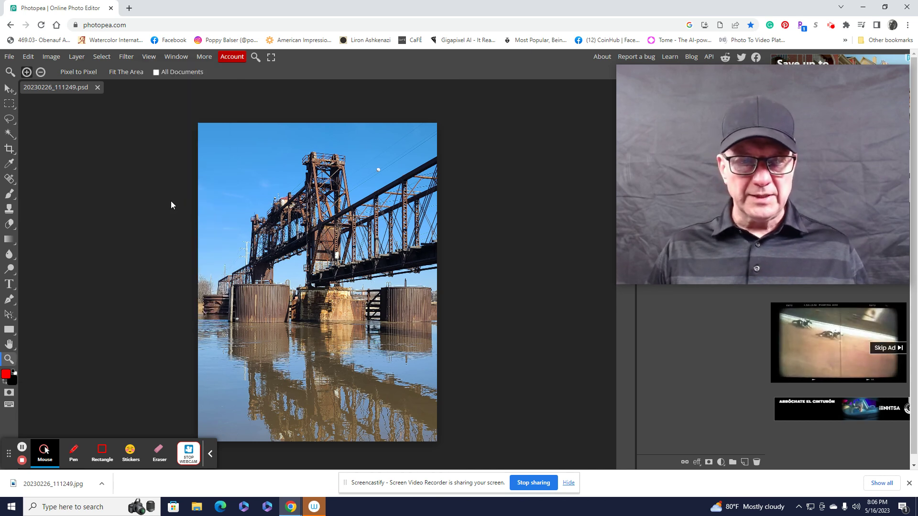
pyautogui.click(148, 57)
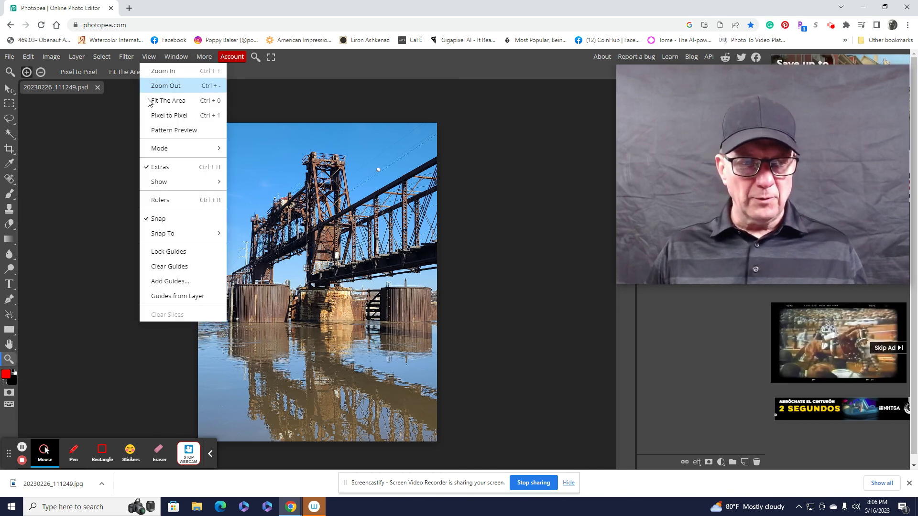
pyautogui.click(161, 199)
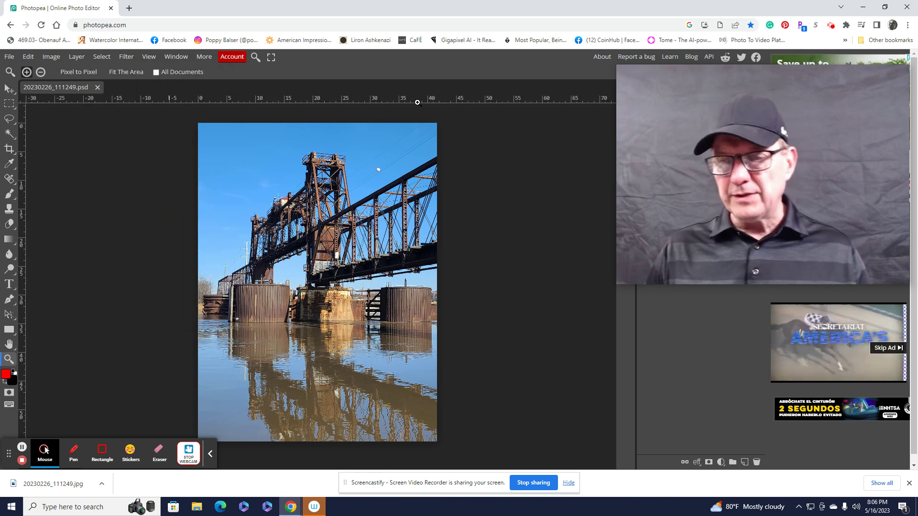
pyautogui.rightClick(377, 103)
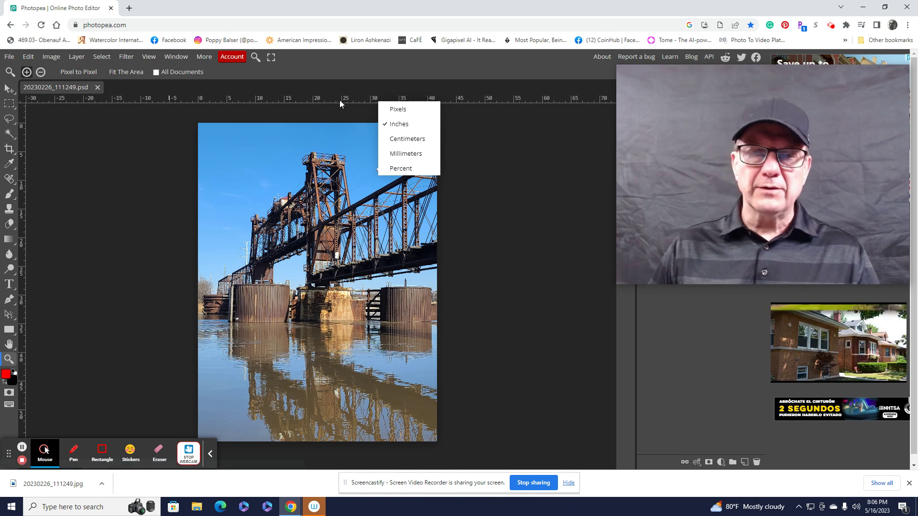
pyautogui.click(400, 109)
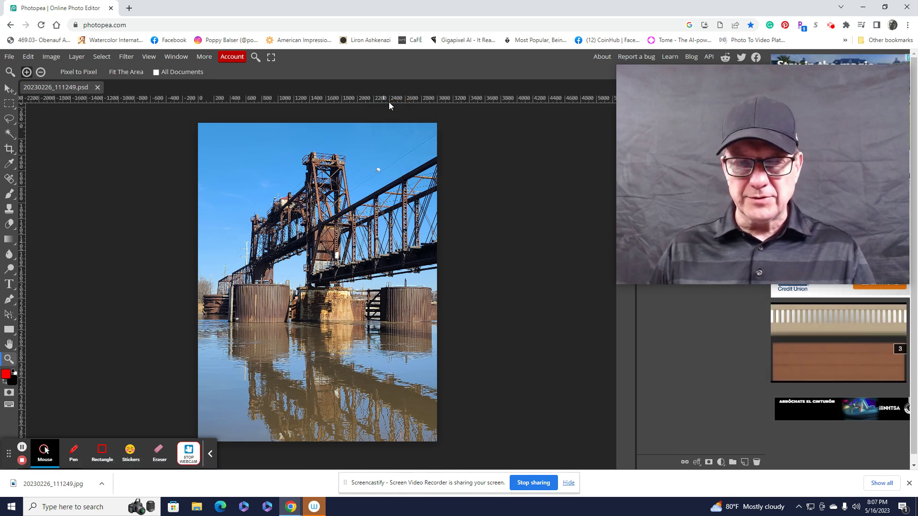
pyautogui.rightClick(391, 98)
pyautogui.click(415, 119)
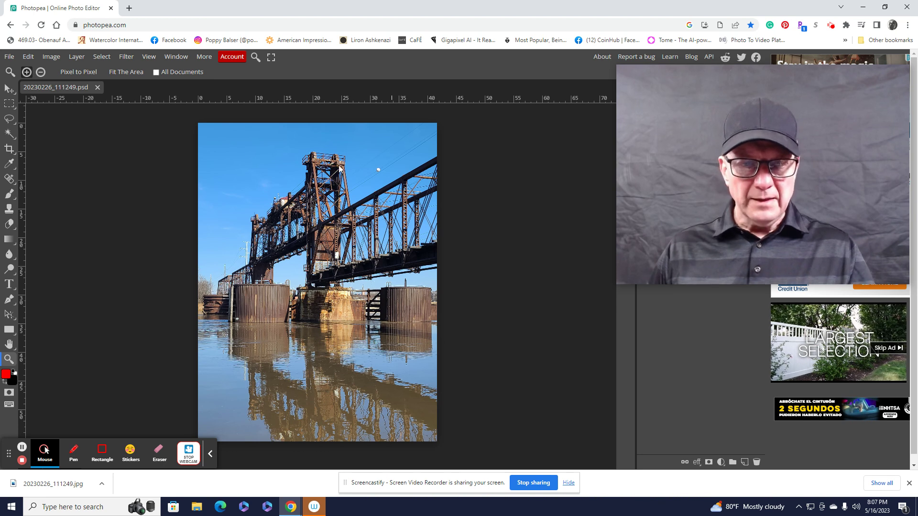
# Zoom in and out and pan across the bridge photo, then open the Image menu.
pyautogui.click(343, 190)
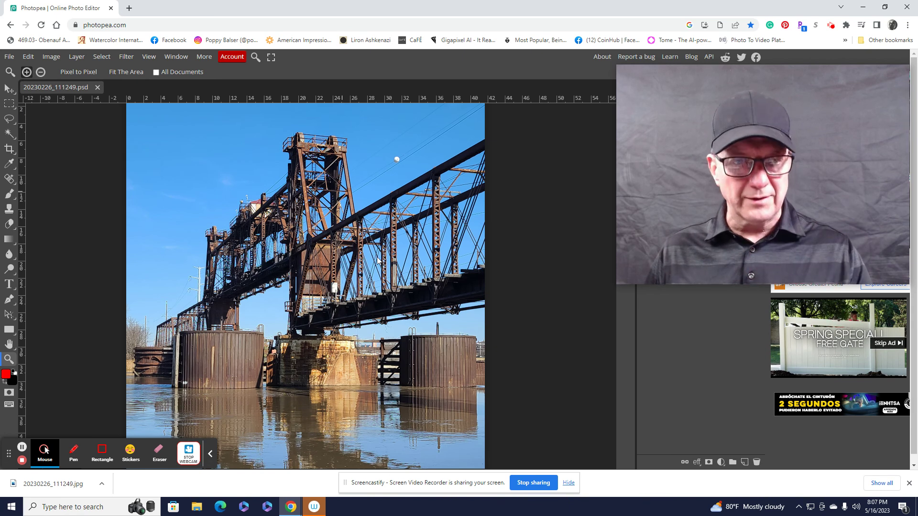
pyautogui.keyDown('alt'); pyautogui.click(336, 280); pyautogui.keyUp('alt')
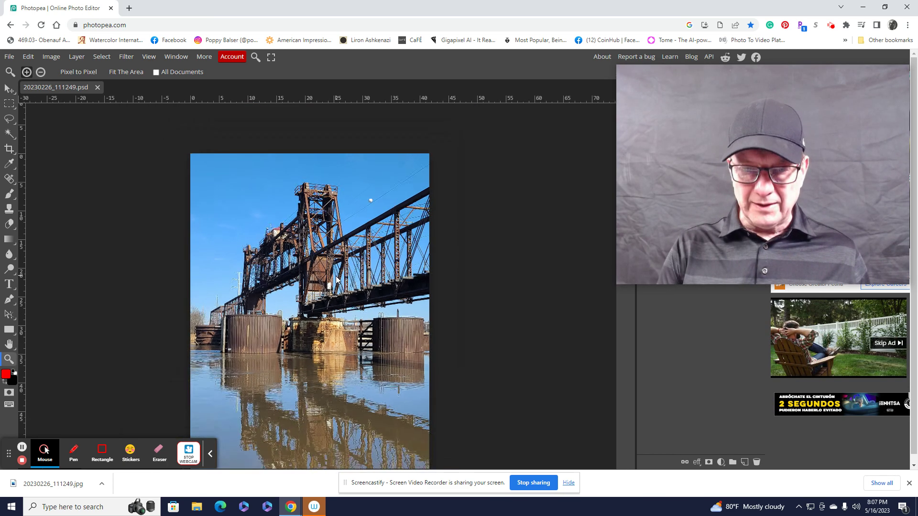
pyautogui.moveTo(348, 262); pyautogui.dragTo(403, 234)
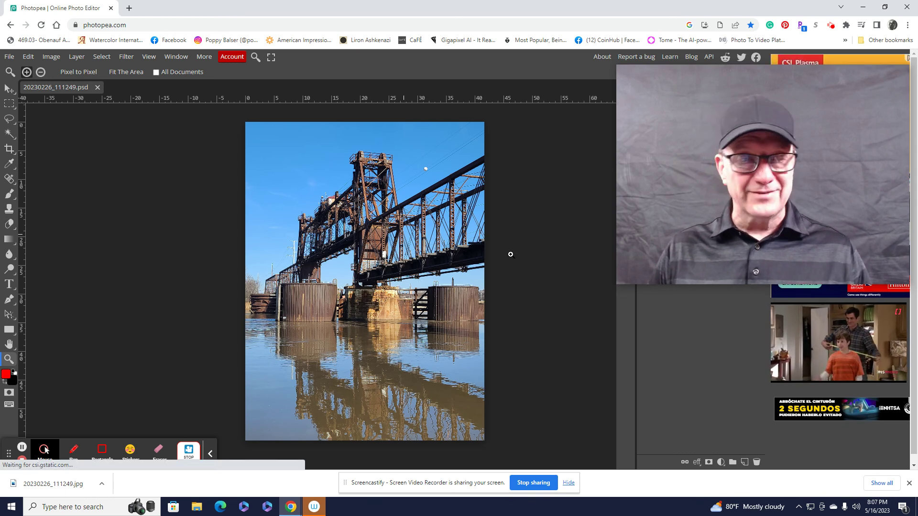
pyautogui.click(51, 56)
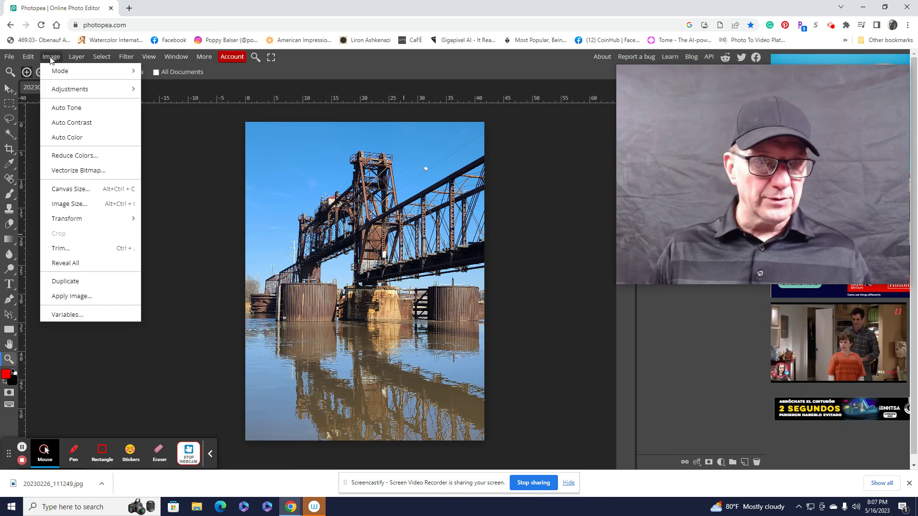
# Open Image Size and set the width unit to Inches, showing 41.67 × 55.56 in at 72 DPI.
pyautogui.click(75, 205)
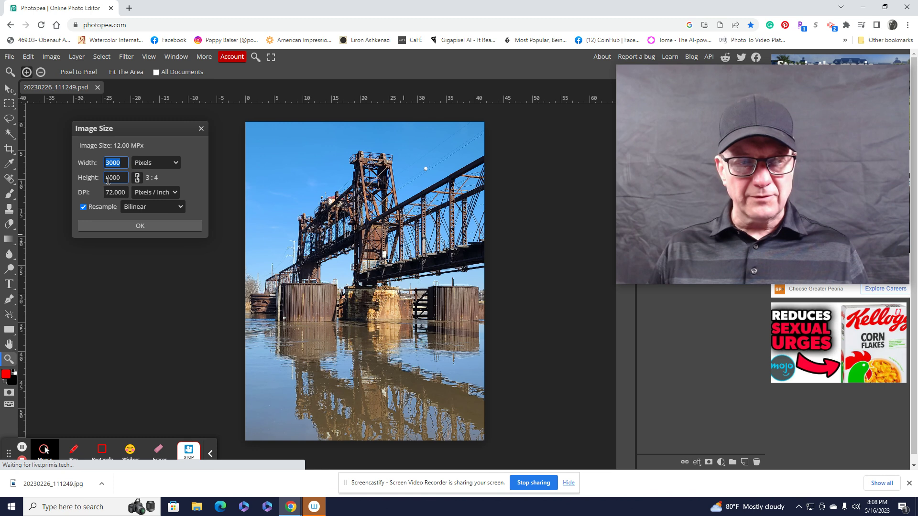
pyautogui.click(173, 164)
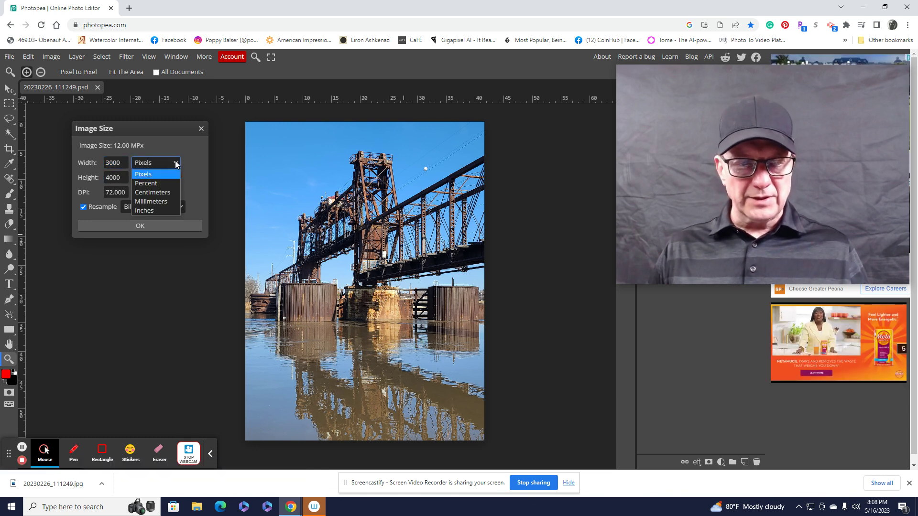
pyautogui.click(143, 211)
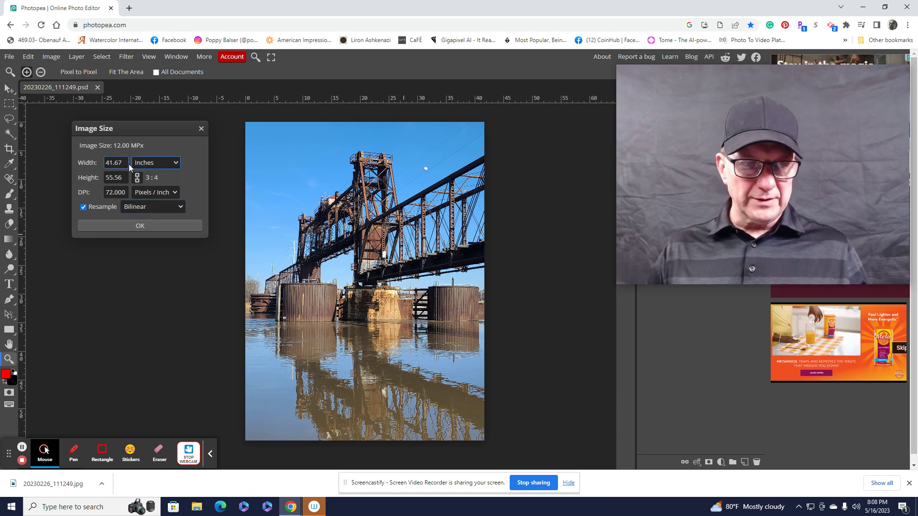
pyautogui.click(116, 180)
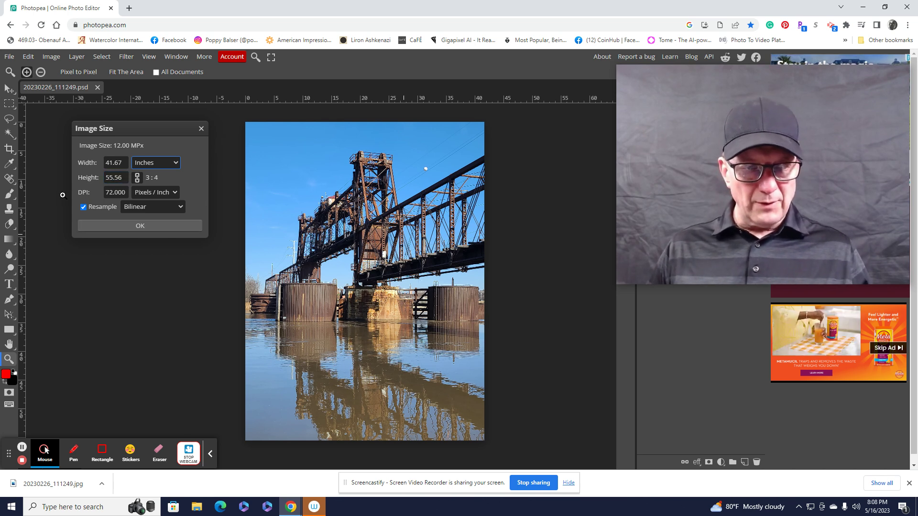
pyautogui.click(106, 193)
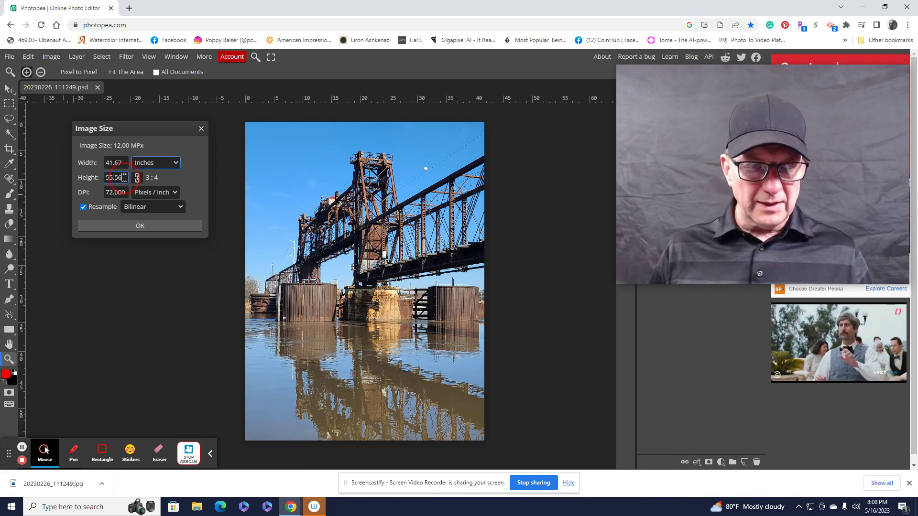
pyautogui.doubleClick(124, 178)
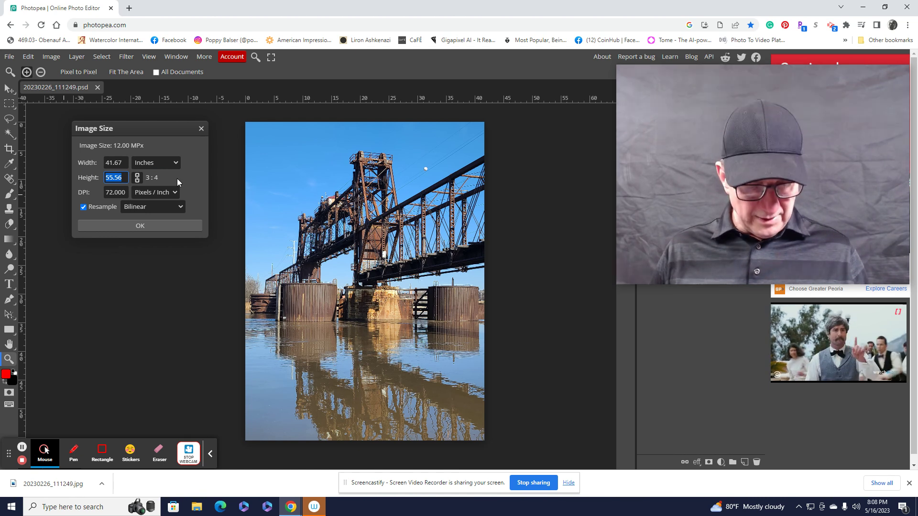
# Enter a height of 14 inches so the linked width becomes 10.50 inches.
pyautogui.write('14')
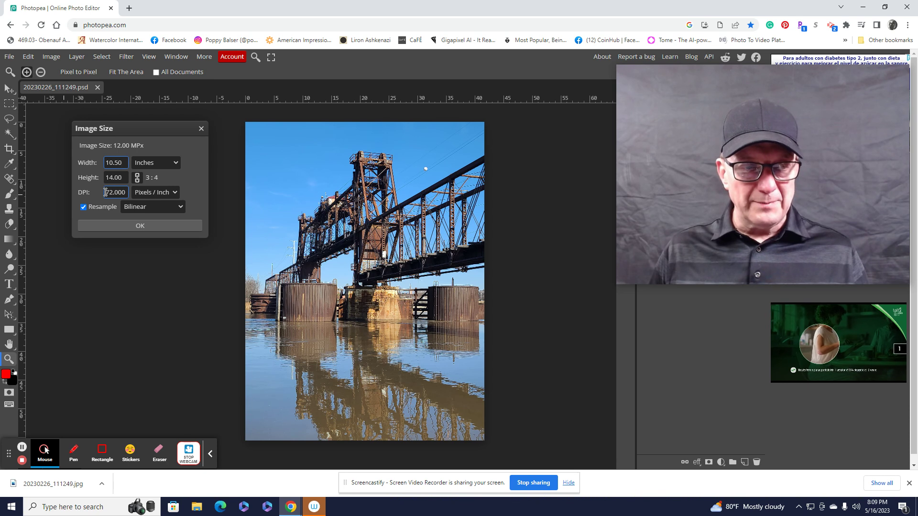
# Set resolution to 300 DPI and apply the 10.50 × 14 in resize.
pyautogui.moveTo(105, 192); pyautogui.dragTo(126, 194)
pyautogui.write('3')
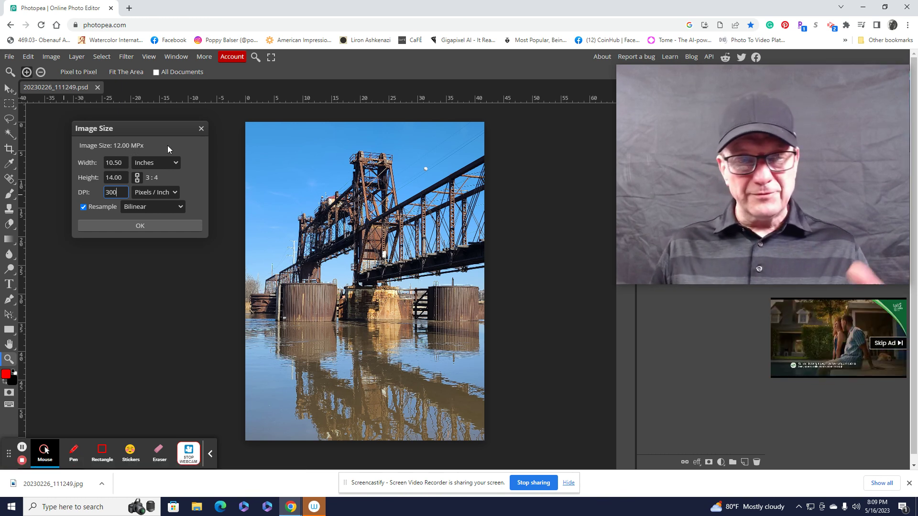
pyautogui.press('Tab')
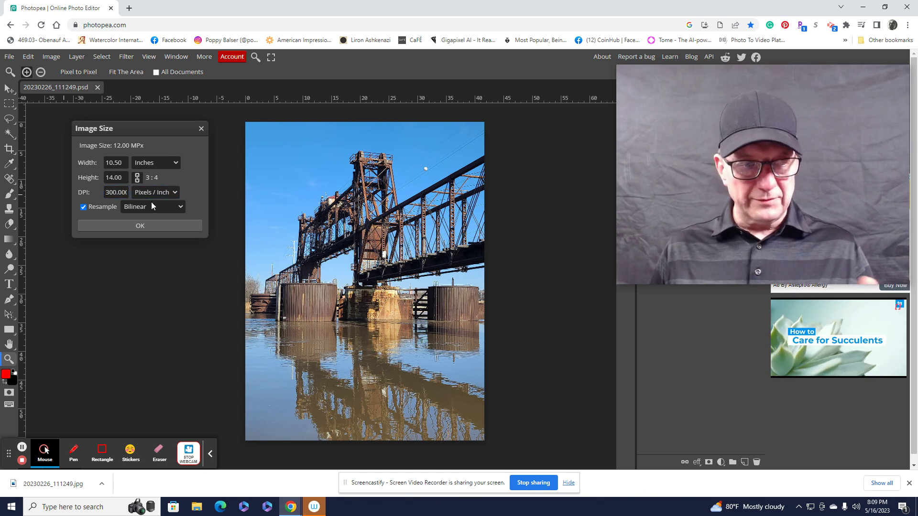
pyautogui.click(150, 230)
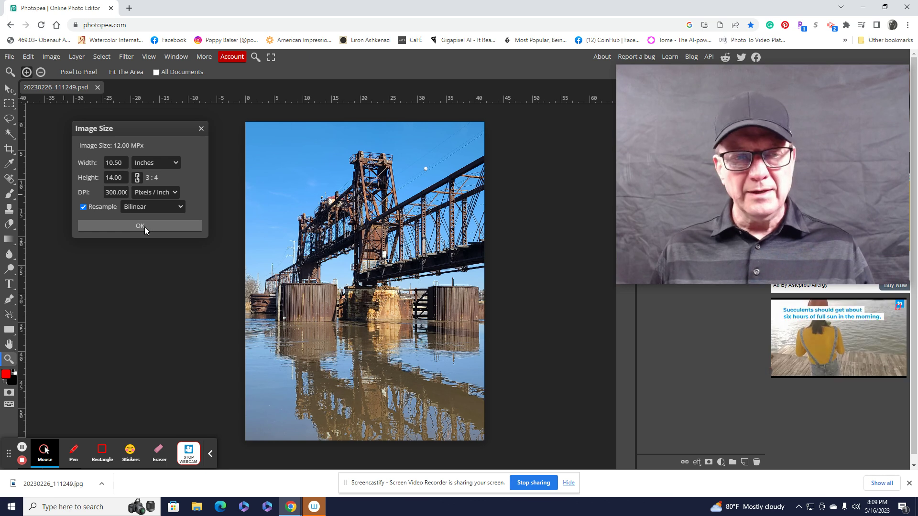
pyautogui.click(121, 176)
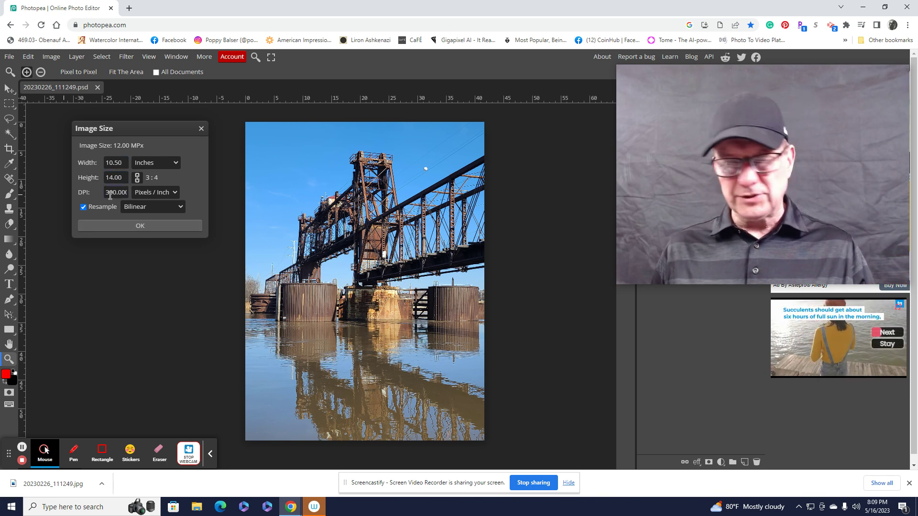
pyautogui.click(136, 206)
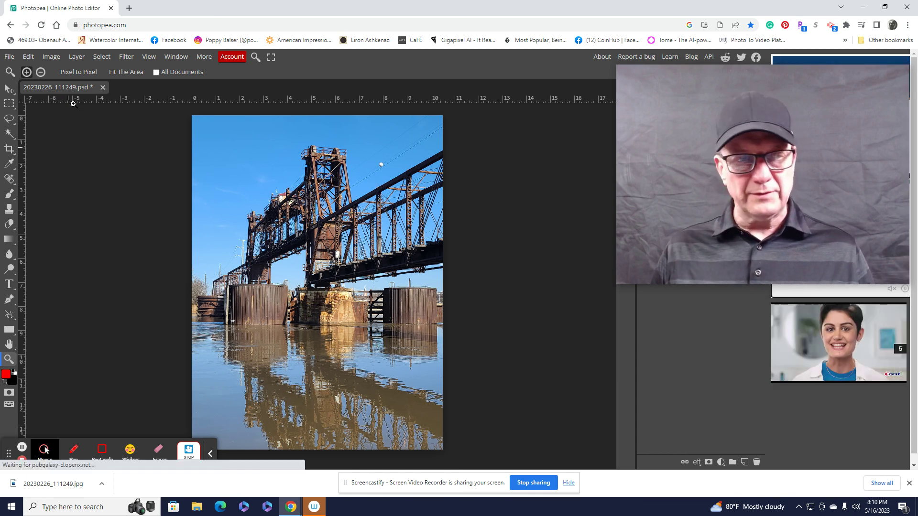
# Reopen Image Size and resample the photo to 100 DPI.
pyautogui.click(53, 58)
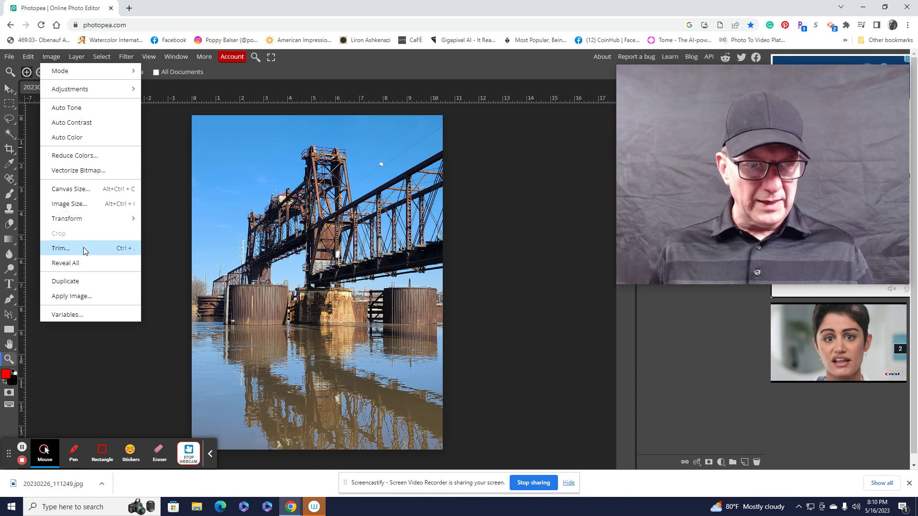
pyautogui.click(69, 204)
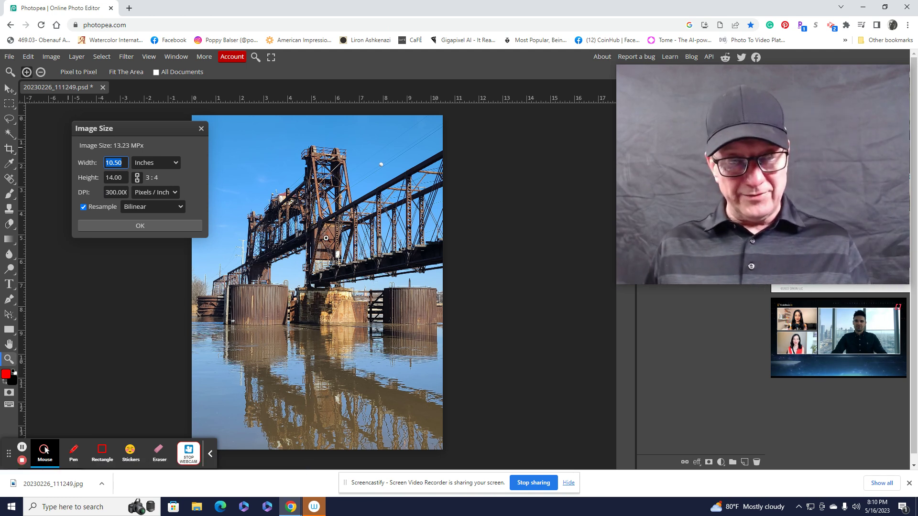
pyautogui.click(108, 192)
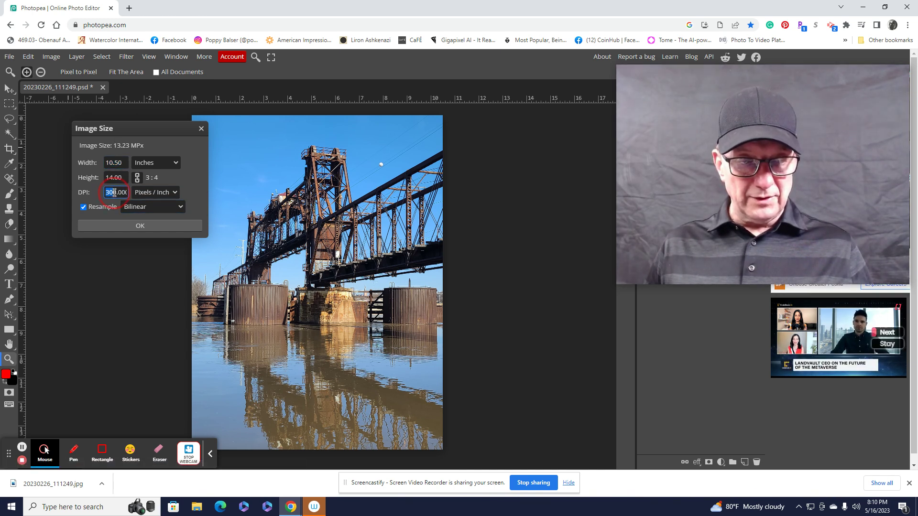
pyautogui.moveTo(108, 193); pyautogui.dragTo(144, 198)
pyautogui.write('100')
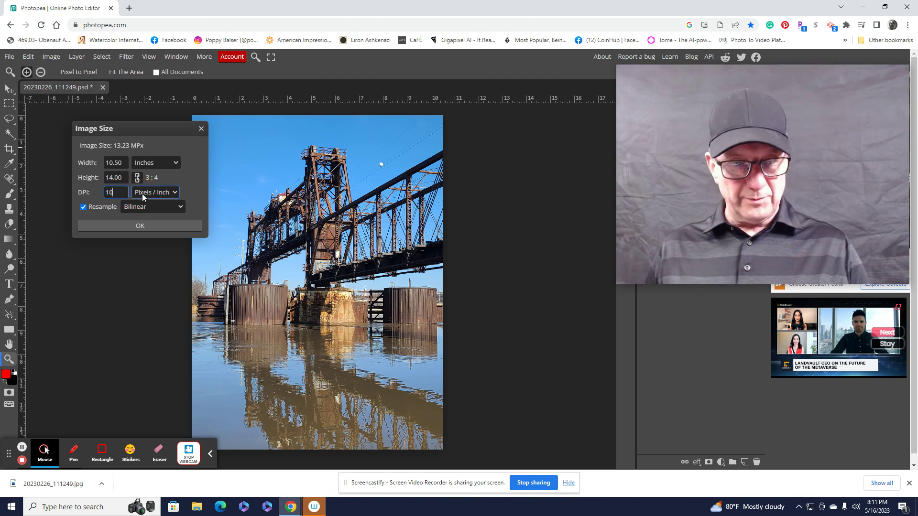
pyautogui.click(145, 225)
# Reopen Image Size to check the 10.50 × 14 in, 100 DPI result.
pyautogui.click(50, 57)
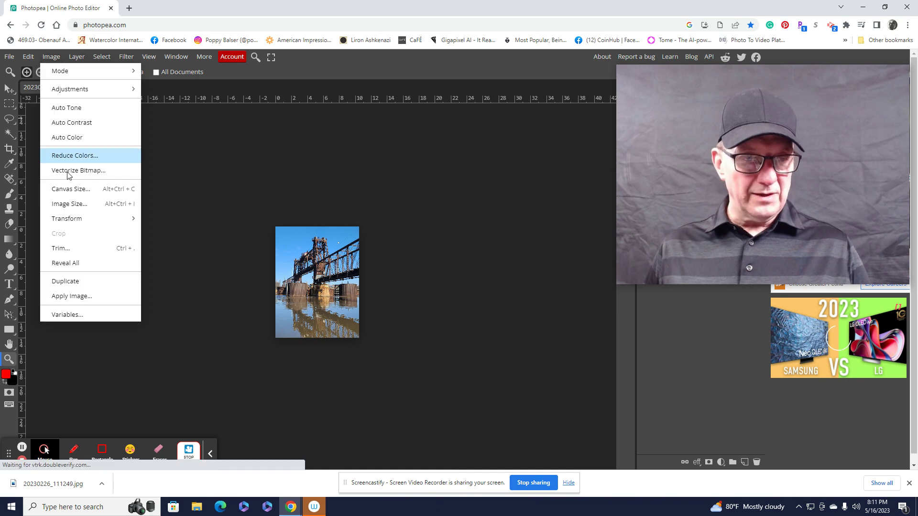
pyautogui.click(71, 204)
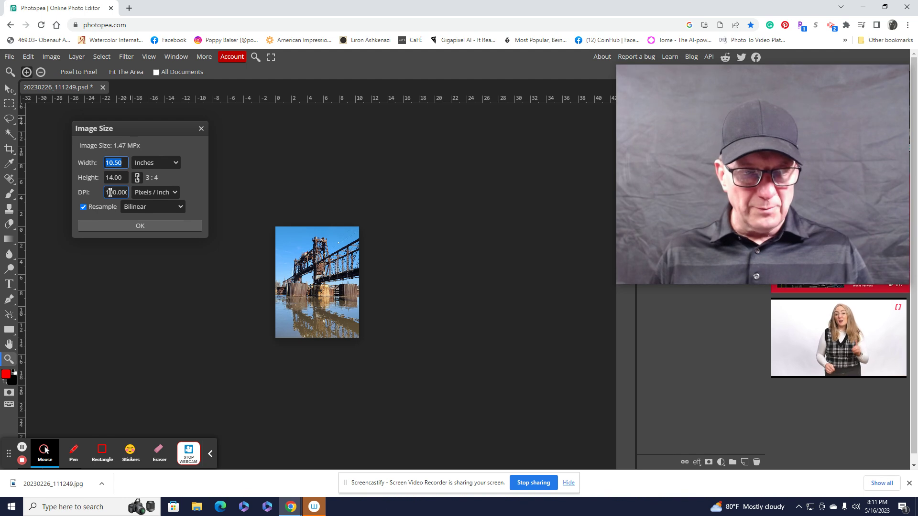
pyautogui.moveTo(107, 193); pyautogui.dragTo(116, 194)
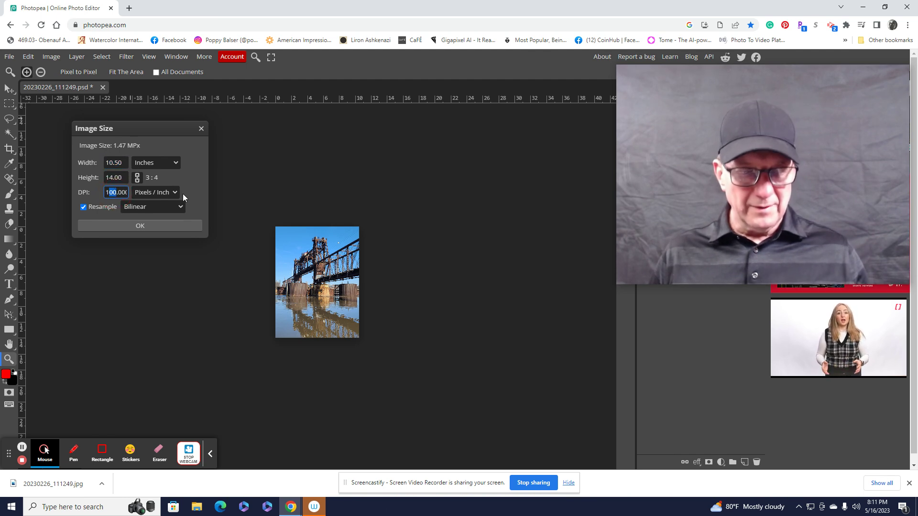
# Resample to 150 DPI, then reopen Image Size to verify 1575 × 2100 pixels.
pyautogui.write('15')
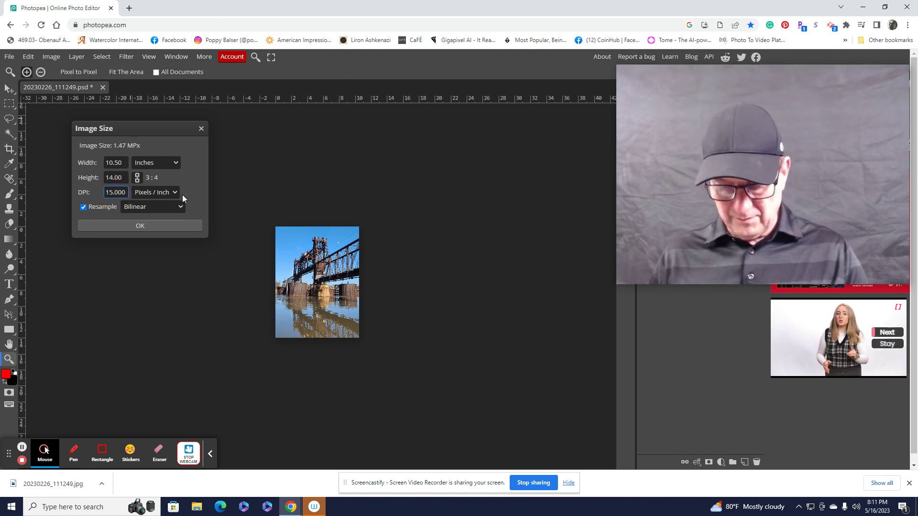
pyautogui.write('0')
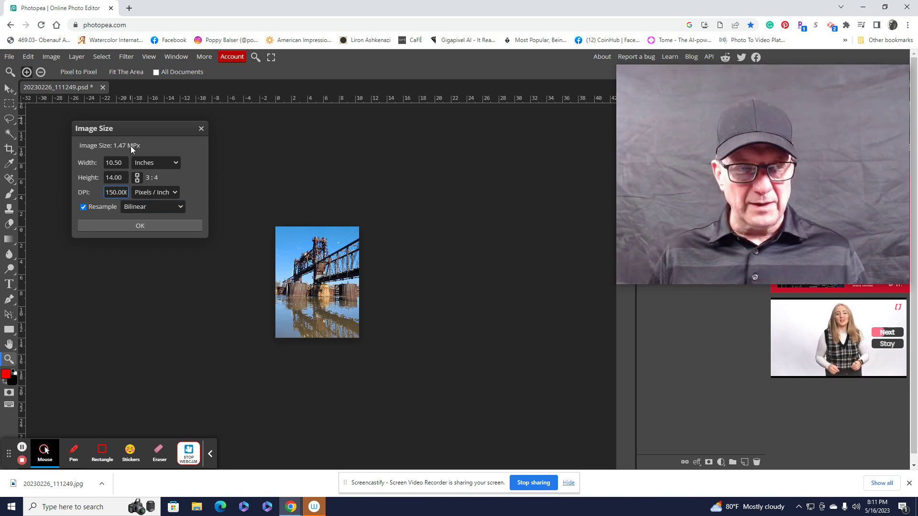
pyautogui.click(150, 226)
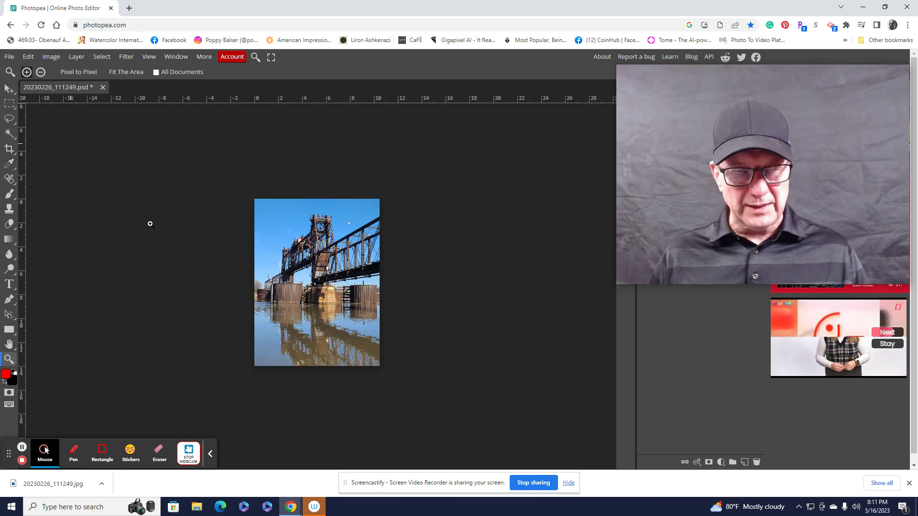
pyautogui.click(52, 57)
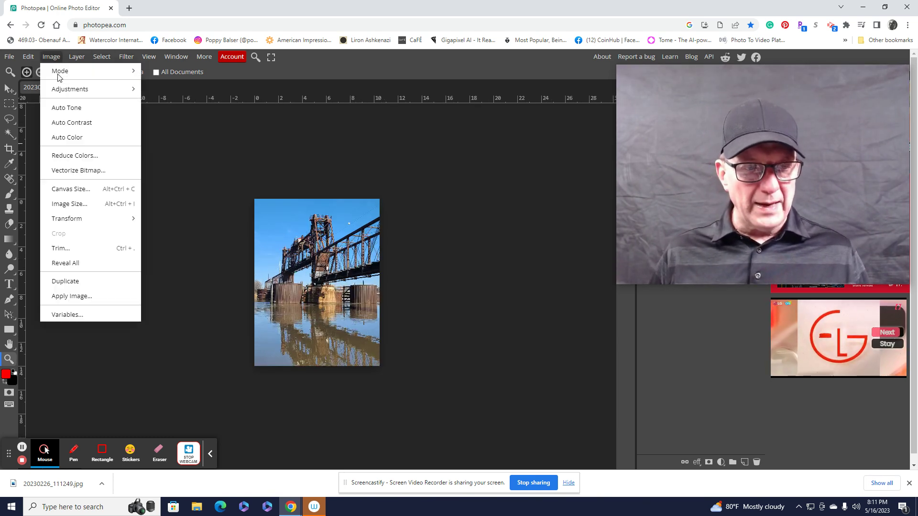
pyautogui.click(76, 203)
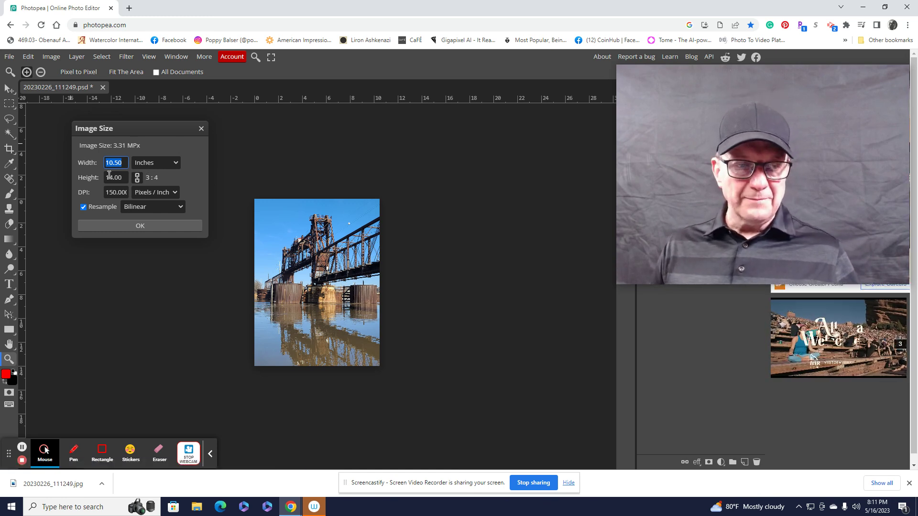
pyautogui.click(110, 192)
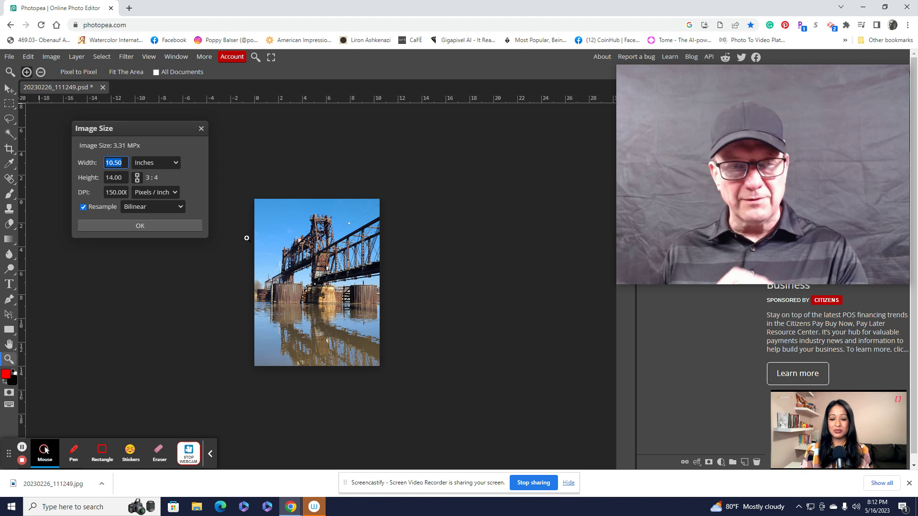
pyautogui.click(175, 164)
# Show the size in pixels, confirming 1575 × 2100 at 150 DPI, and close the dialog.
pyautogui.click(143, 174)
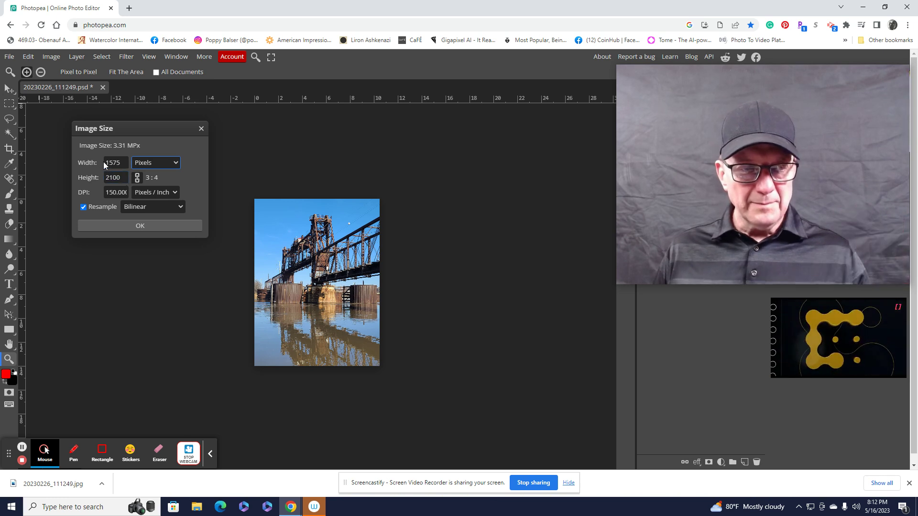
pyautogui.click(129, 165)
pyautogui.click(128, 174)
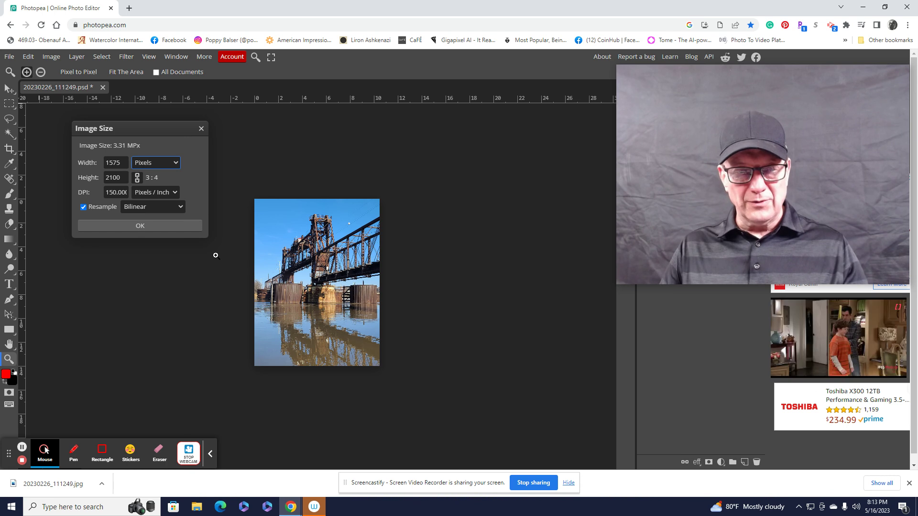
pyautogui.click(150, 226)
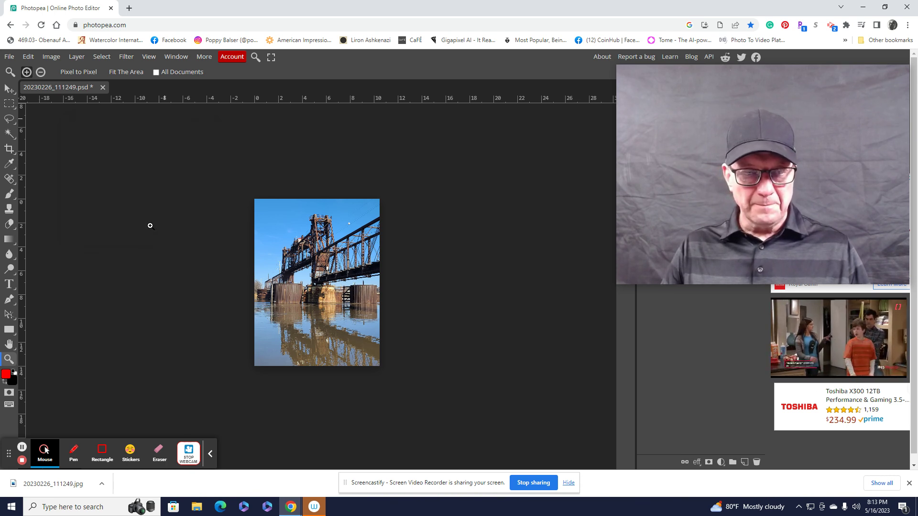
# Reach the File > Export as format list after dismissing a mistakenly opened Select menu.
pyautogui.click(9, 56)
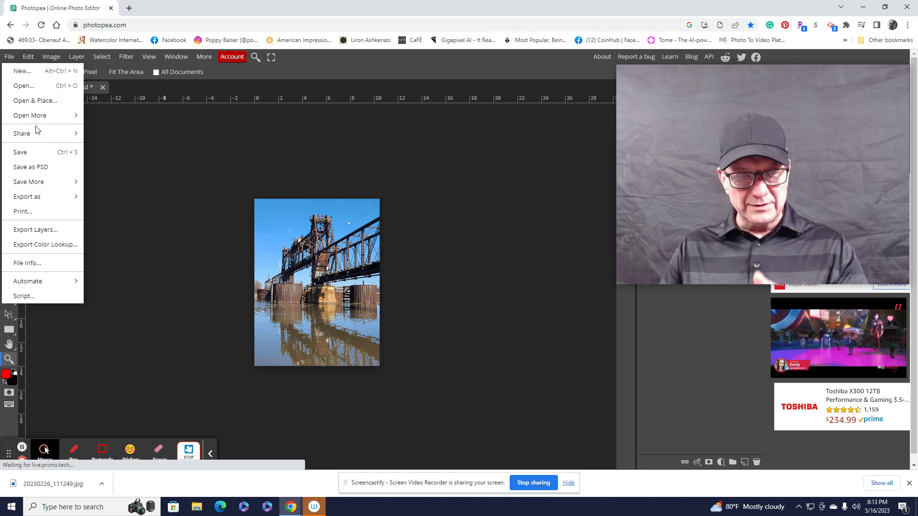
pyautogui.moveTo(43, 200)
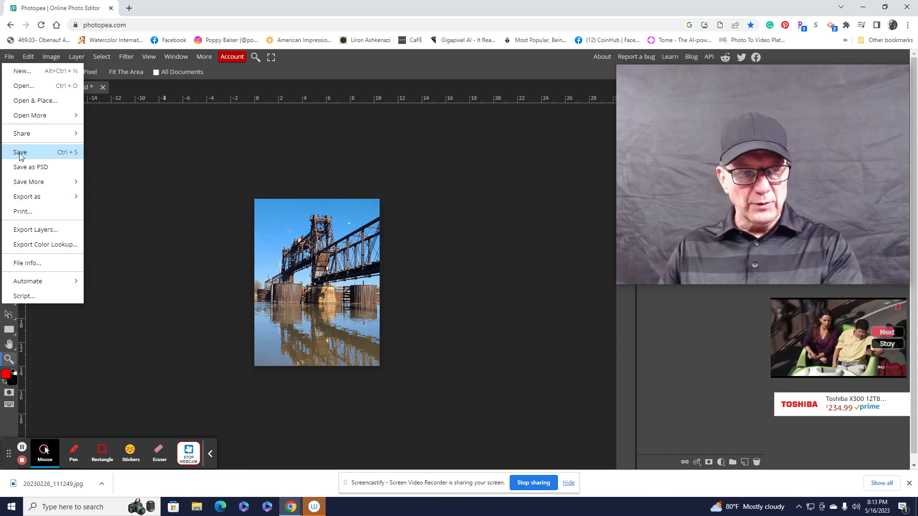
pyautogui.moveTo(102, 56)
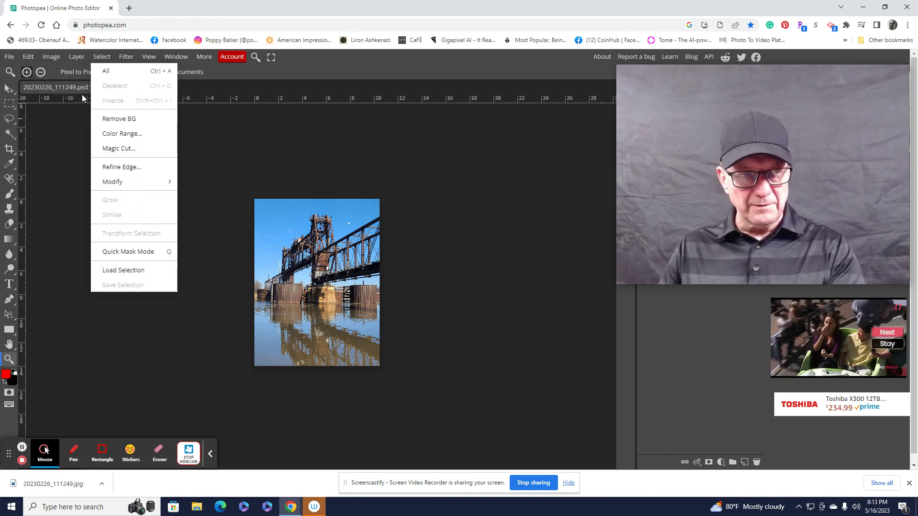
pyautogui.click(117, 103)
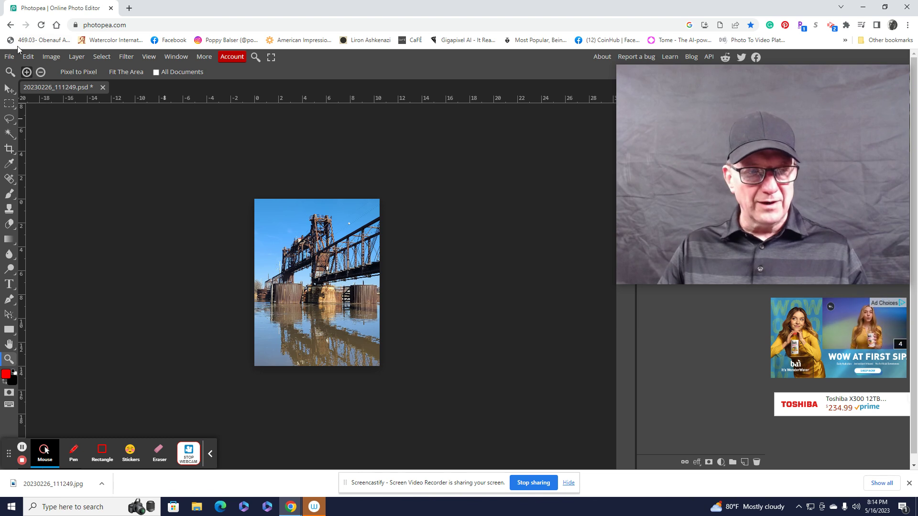
pyautogui.click(9, 56)
pyautogui.moveTo(10, 196)
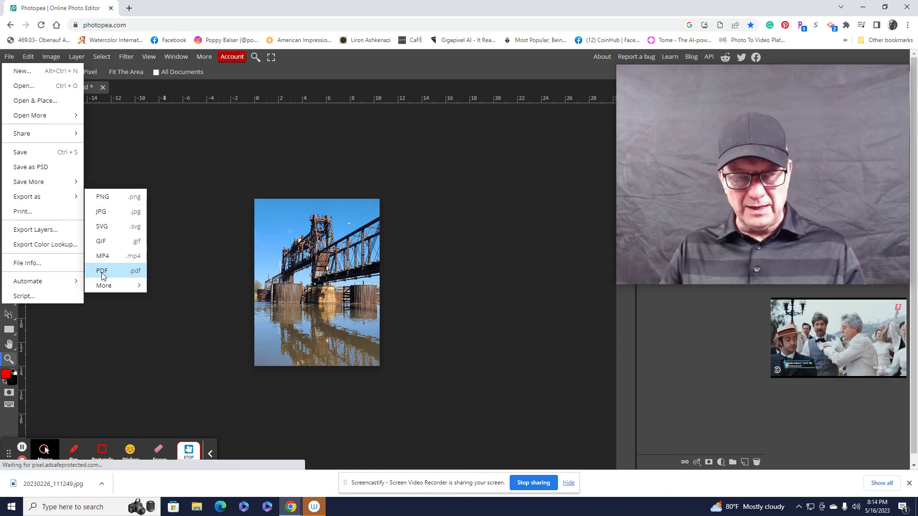
# Choose JPG and review the 1575 × 2100, 100% quality export settings.
pyautogui.click(101, 212)
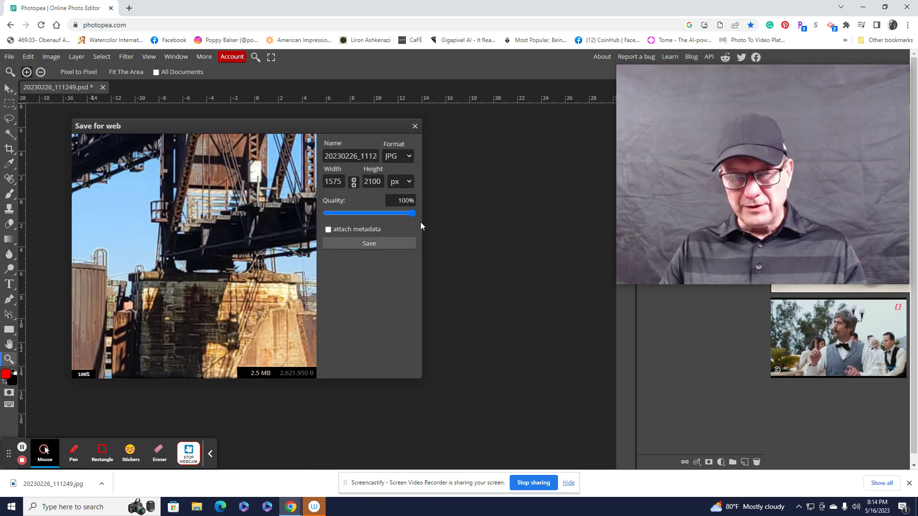
pyautogui.click(332, 157)
pyautogui.click(401, 158)
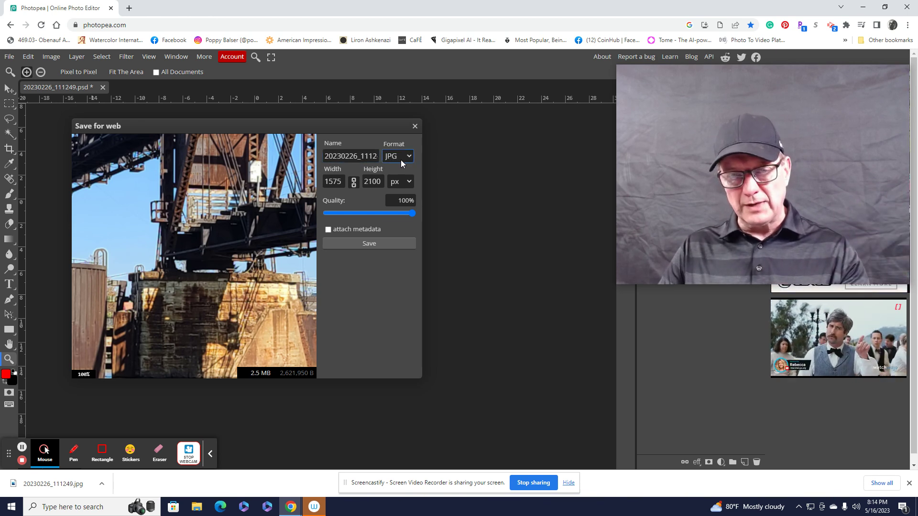
pyautogui.click(345, 157)
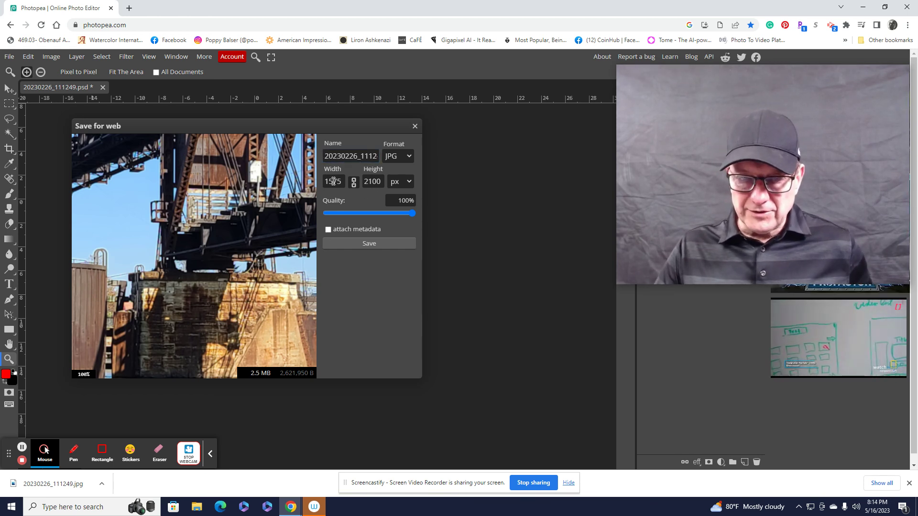
pyautogui.click(378, 181)
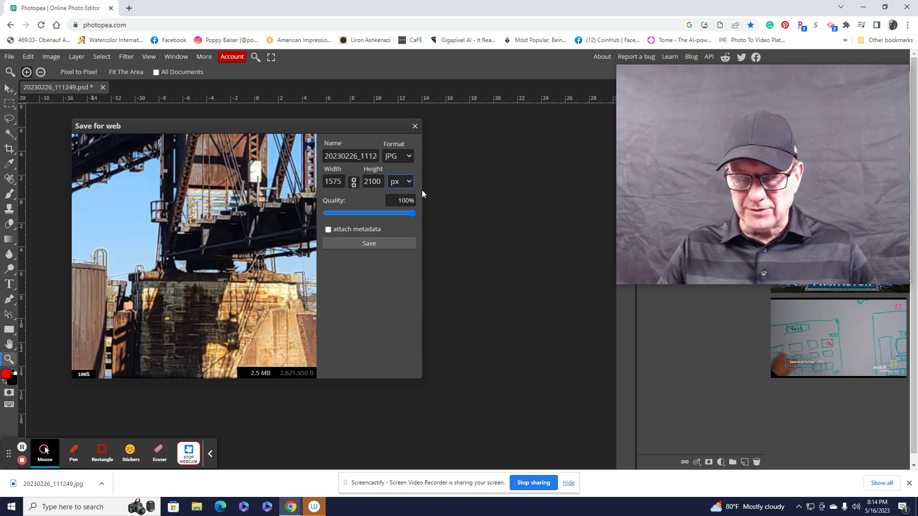
pyautogui.click(400, 201)
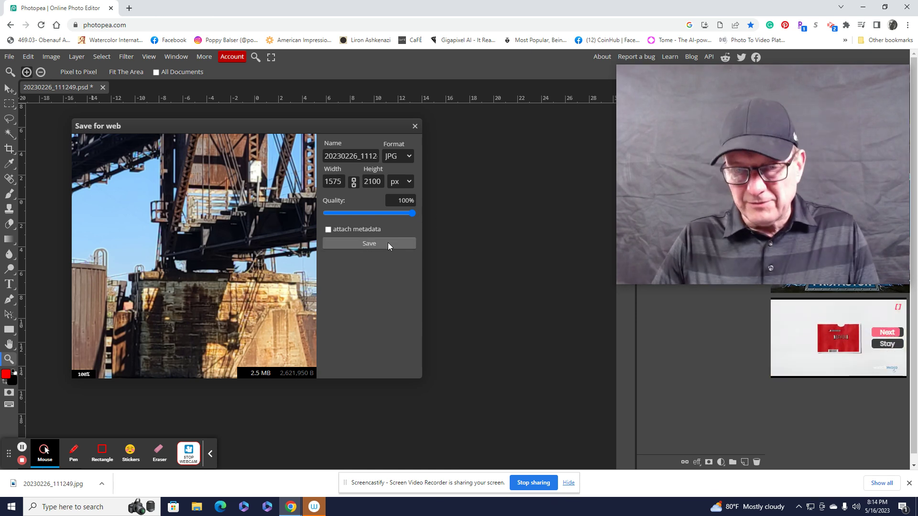
pyautogui.click(376, 156)
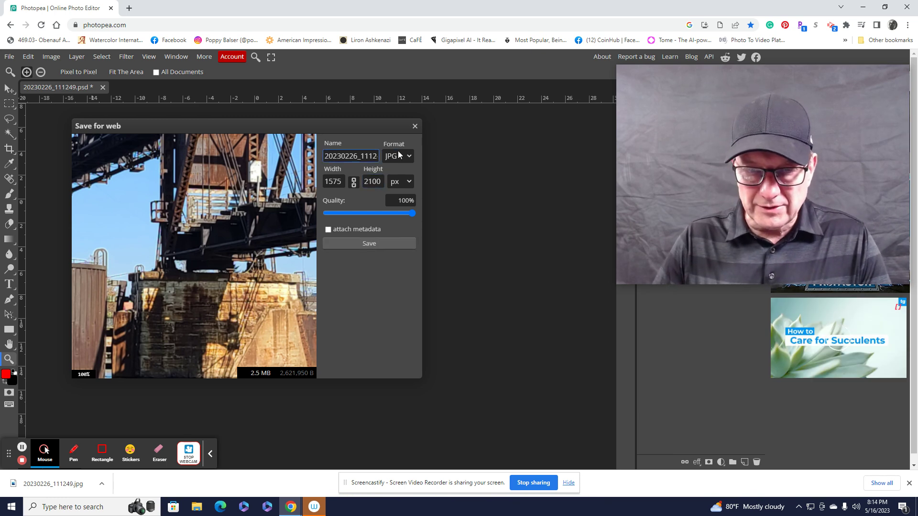
pyautogui.click(399, 154)
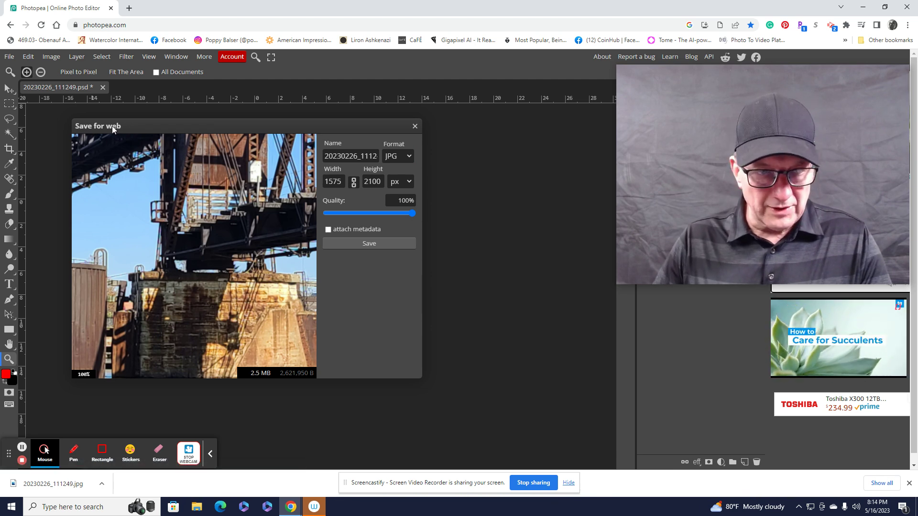
# Save the JPG, open the downloaded file to view it, then close the viewer.
pyautogui.click(374, 243)
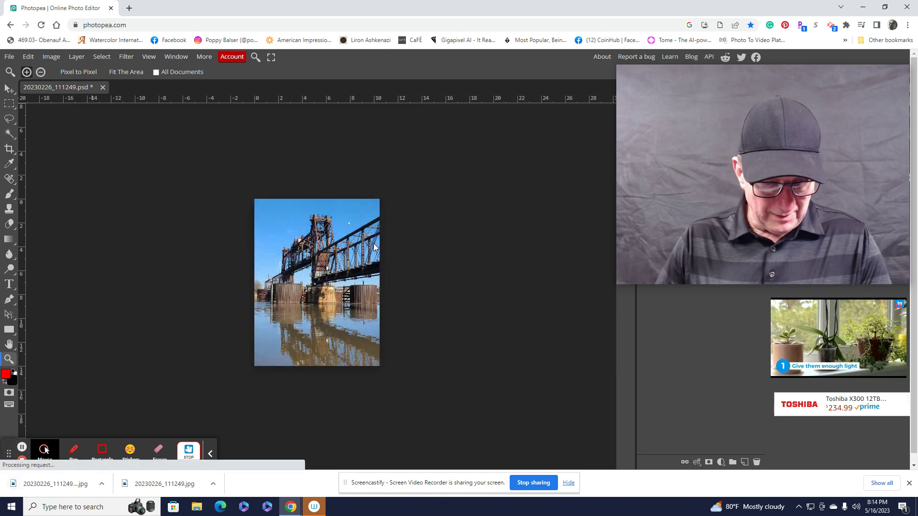
pyautogui.click(66, 487)
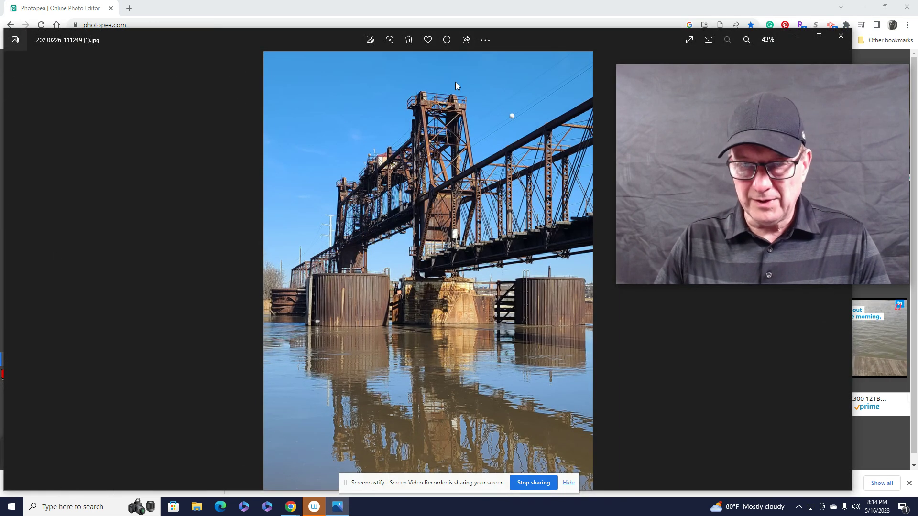
pyautogui.click(842, 38)
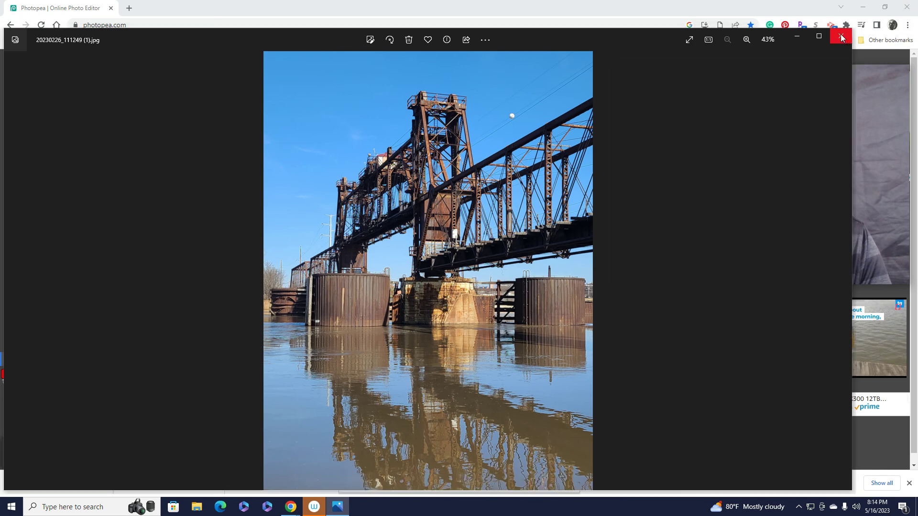